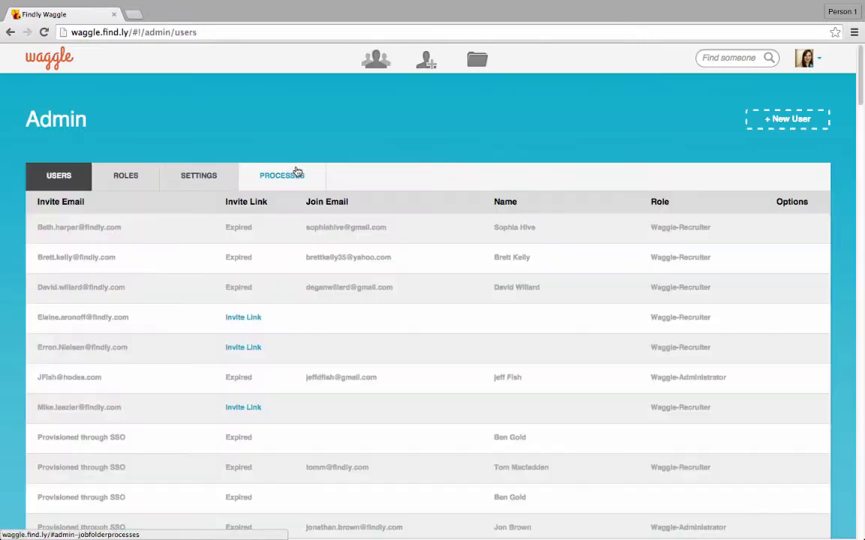
Create a new job folder process with the title "Campus Recruiting" and the description "Campus Recruiting"
{"action": "left_click", "coordinate": [296, 173]}
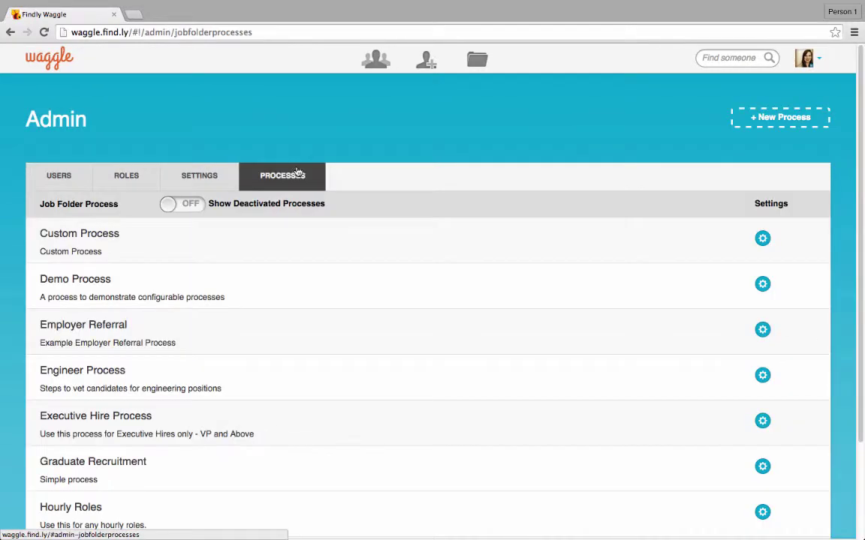
{"action": "left_click", "coordinate": [749, 121]}
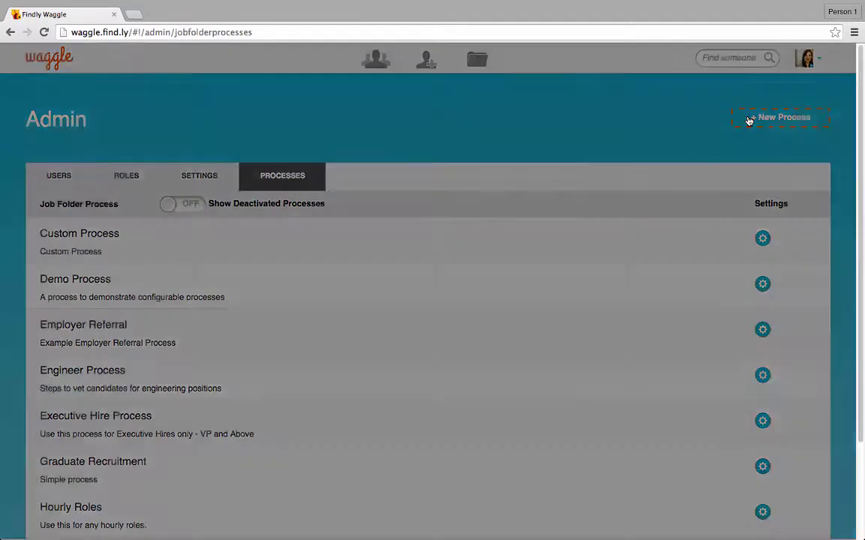
{"action": "left_click", "coordinate": [440, 299]}
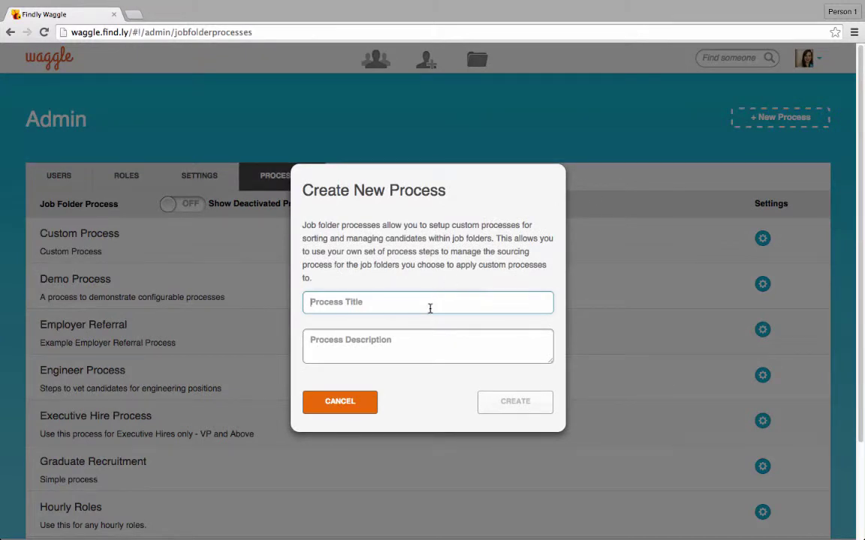
{"action": "type", "text": "Campus Recruiting"}
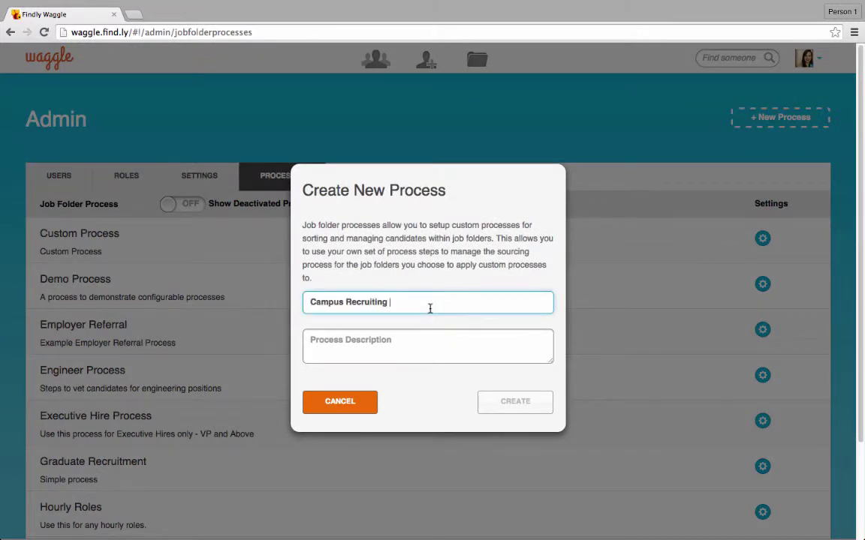
{"action": "left_click", "coordinate": [382, 337]}
{"action": "type", "text": "Campus Recruiting"}
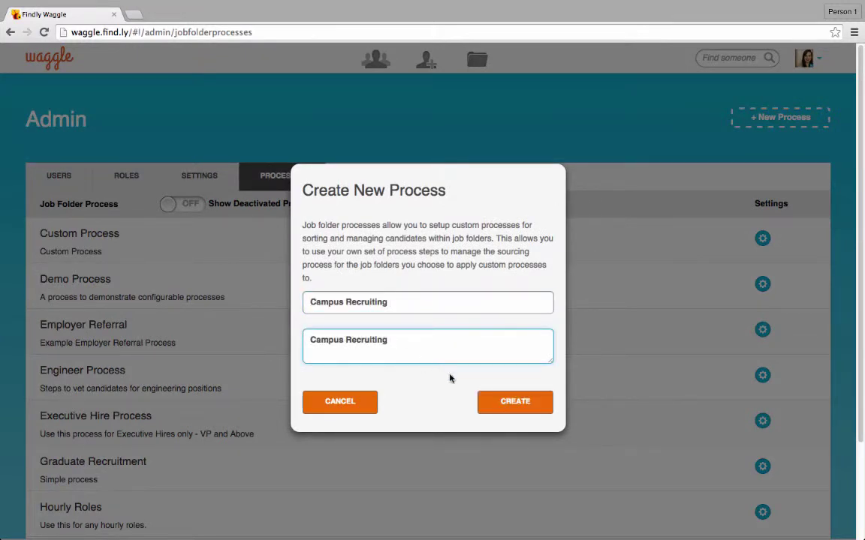
{"action": "left_click", "coordinate": [495, 402]}
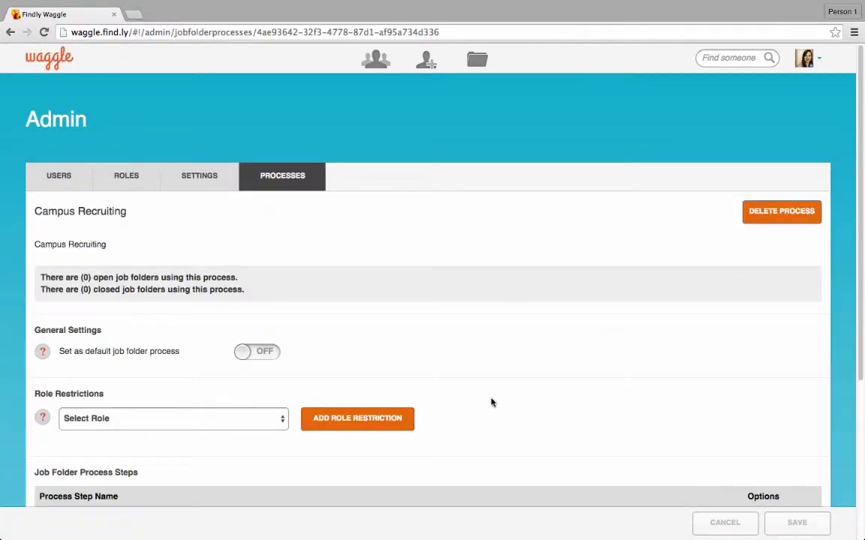
Open the Campus Recruiting process's title and description for editing
{"action": "left_click", "coordinate": [111, 210]}
{"action": "left_click", "coordinate": [97, 244]}
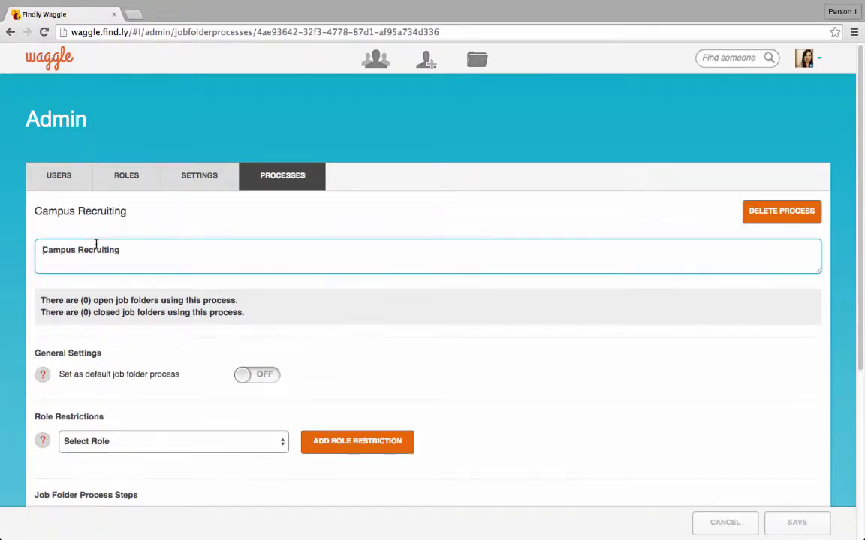
{"action": "left_click", "coordinate": [108, 285]}
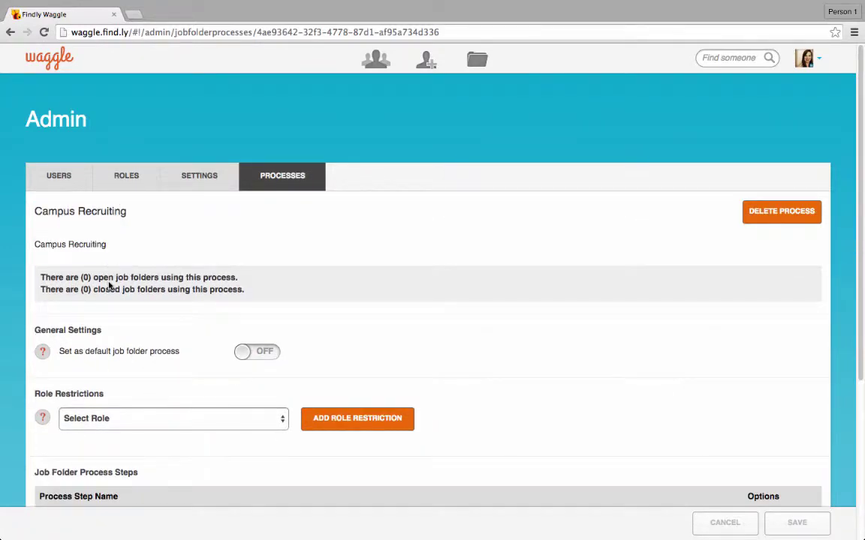
Switch the default job folder process setting on and back off for Campus Recruiting
{"action": "scroll", "coordinate": [581, 409], "scroll_direction": "down", "scroll_amount": 3}
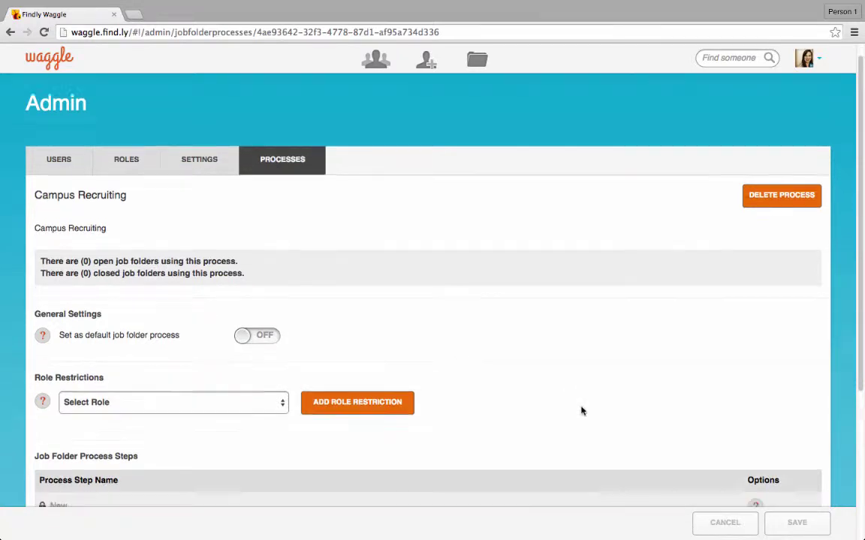
{"action": "scroll", "coordinate": [580, 410], "scroll_direction": "down", "scroll_amount": 1}
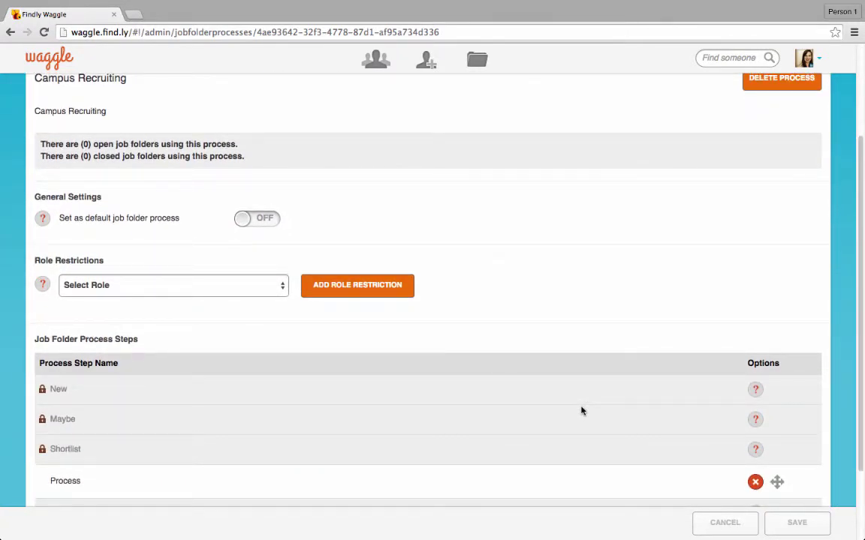
{"action": "left_click", "coordinate": [249, 222]}
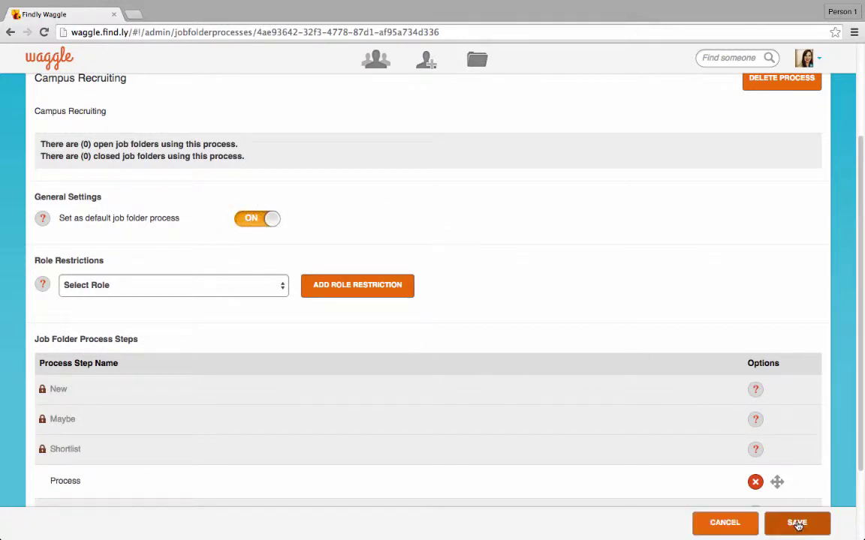
{"action": "left_click", "coordinate": [261, 218]}
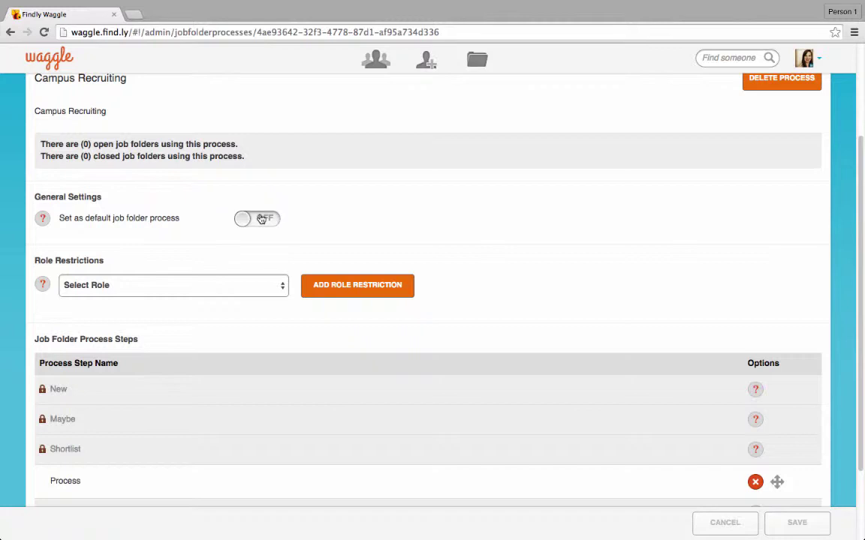
Add role restrictions for Waggle-Administrator and Waggle-Recruiter to the Campus Recruiting process
{"action": "left_click", "coordinate": [212, 288]}
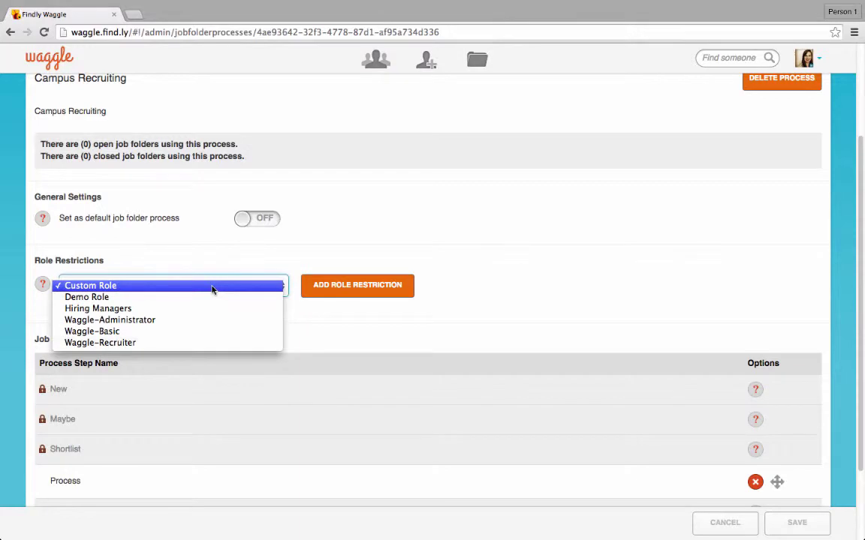
{"action": "left_click", "coordinate": [188, 321]}
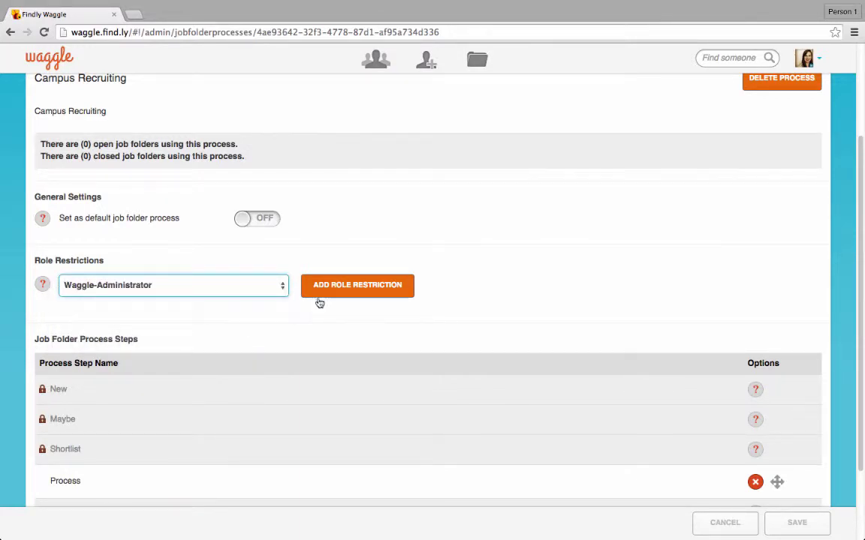
{"action": "left_click", "coordinate": [345, 292]}
{"action": "left_click", "coordinate": [259, 285]}
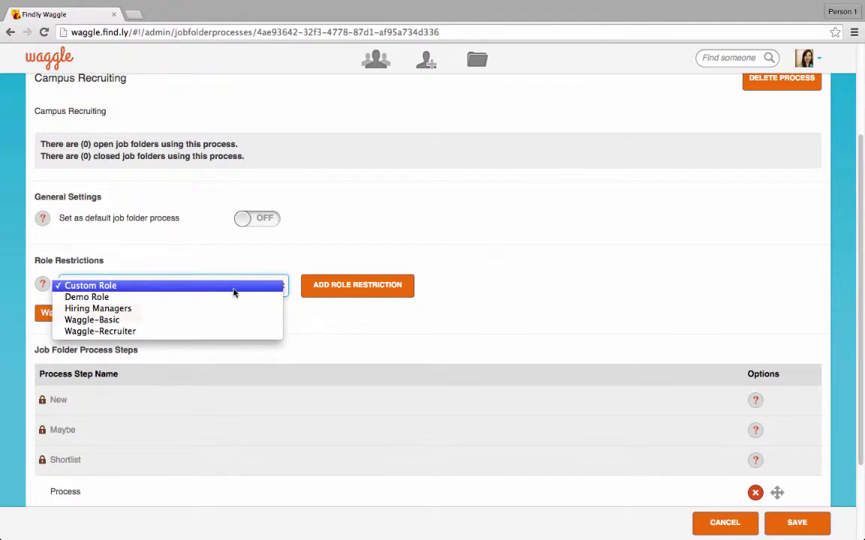
{"action": "left_click", "coordinate": [207, 331]}
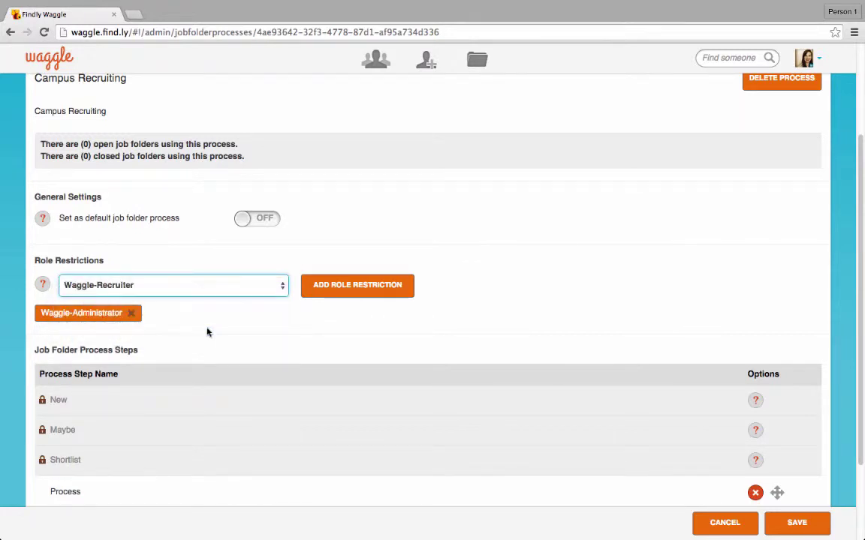
{"action": "left_click", "coordinate": [358, 291]}
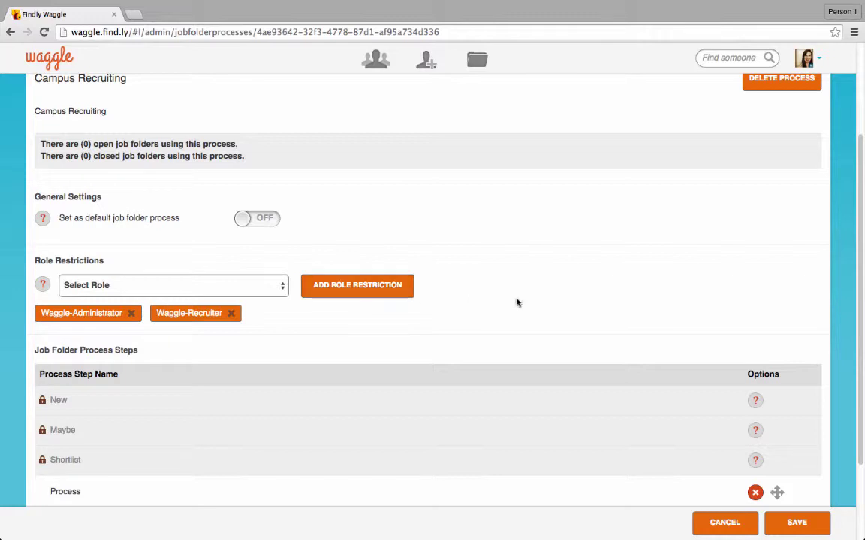
Read the help explanation of the locked default job folder process steps and close it
{"action": "scroll", "coordinate": [589, 314], "scroll_direction": "down", "scroll_amount": 3}
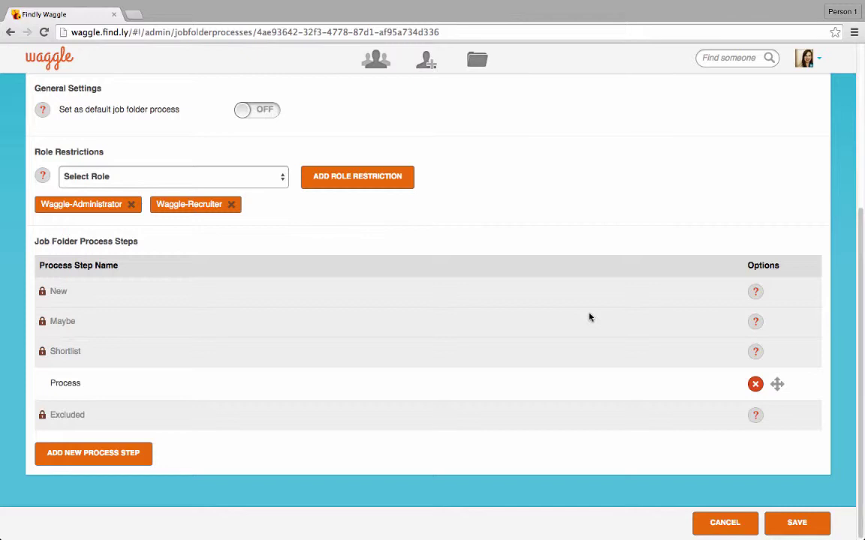
{"action": "left_click", "coordinate": [755, 291]}
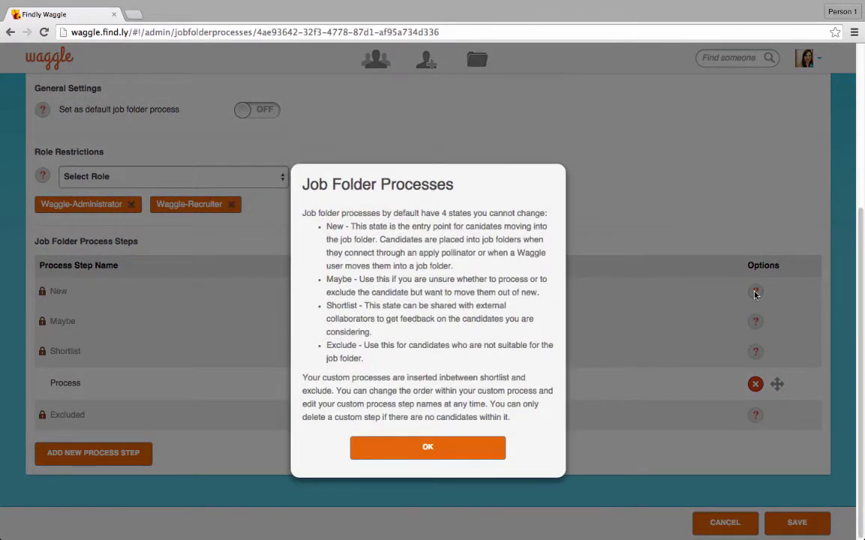
{"action": "left_click", "coordinate": [475, 453]}
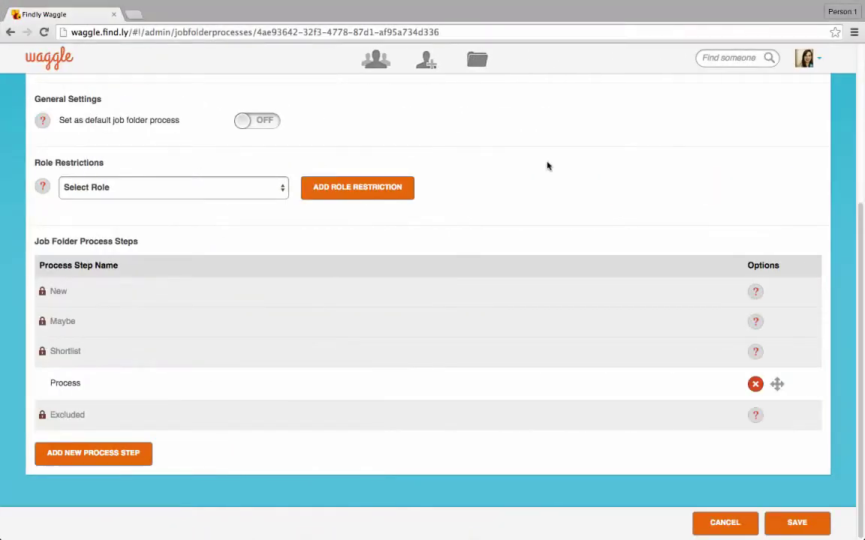
{"action": "left_click", "coordinate": [755, 291]}
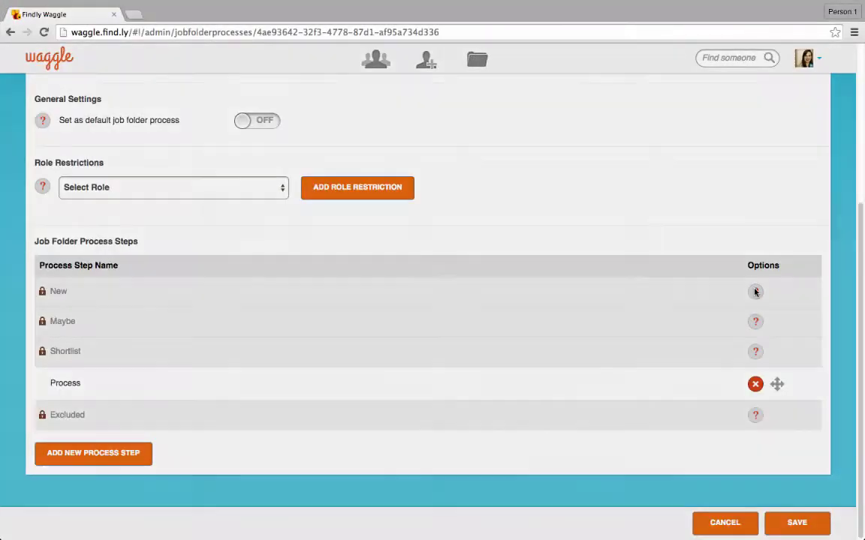
{"action": "left_click", "coordinate": [487, 448]}
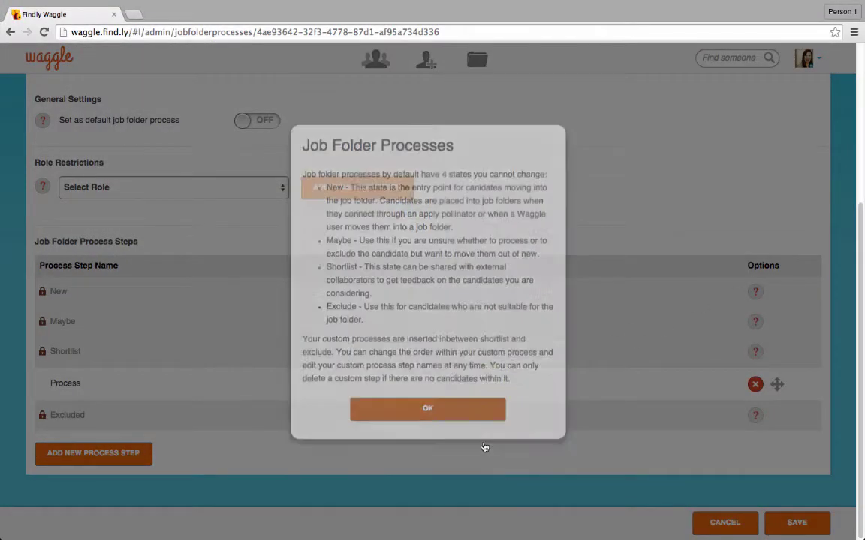
Rename the editable "Process" step to "Seniors - Great Potential"
{"action": "left_click", "coordinate": [88, 385]}
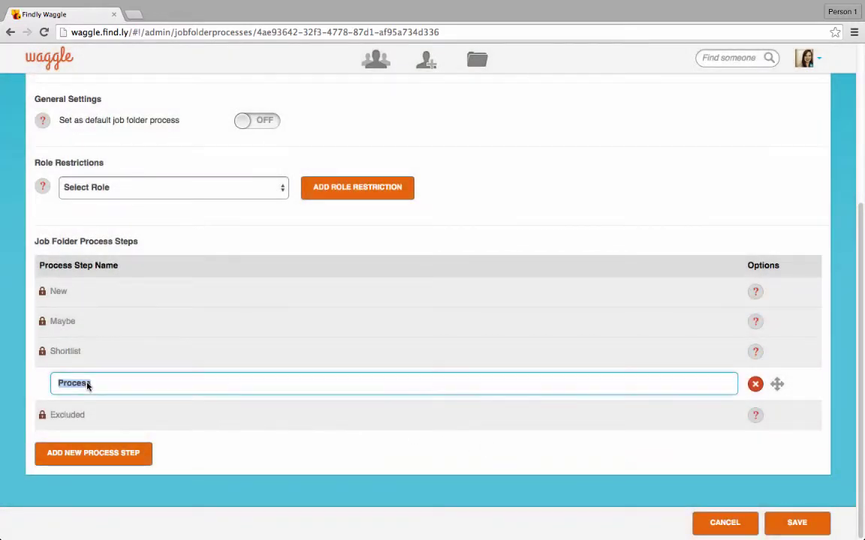
{"action": "type", "text": "Seniors - Great Potential"}
{"action": "left_click", "coordinate": [110, 411]}
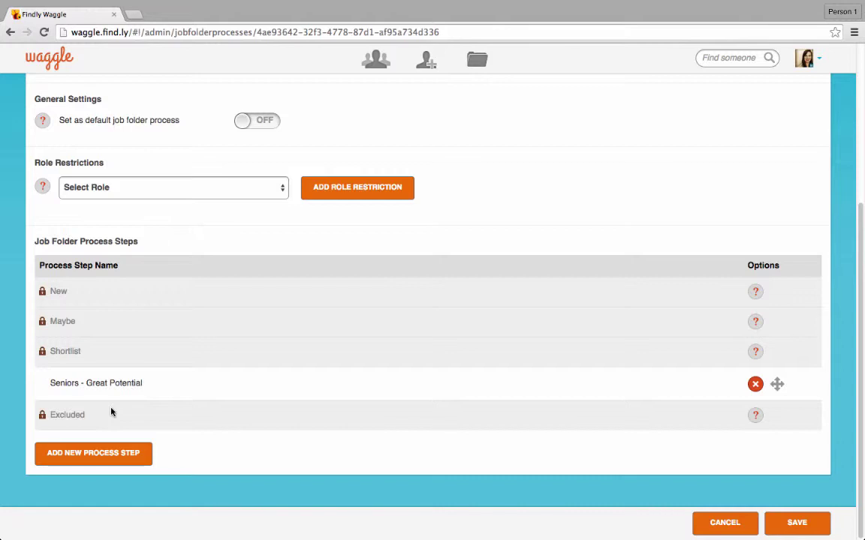
Add a new process step named "Seniors - Not Good Fit" below the first seniors step
{"action": "left_click", "coordinate": [95, 460]}
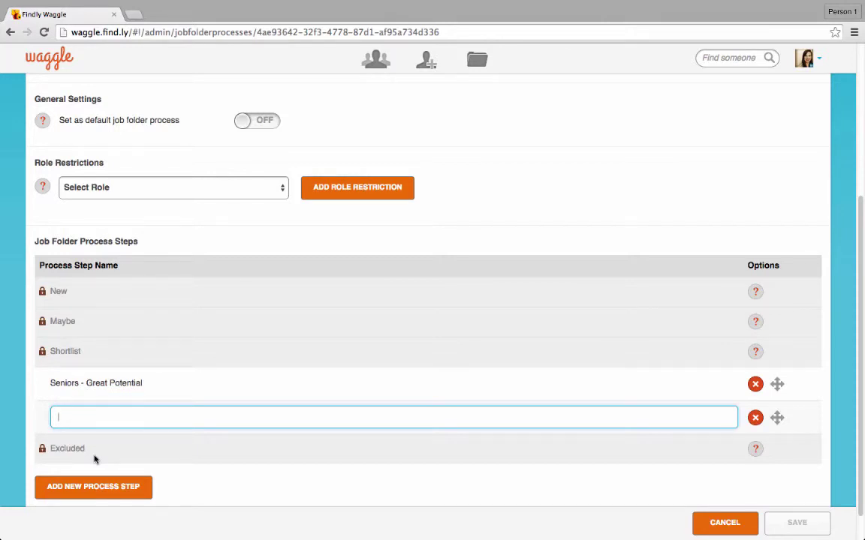
{"action": "type", "text": "Seniors - Great Potential"}
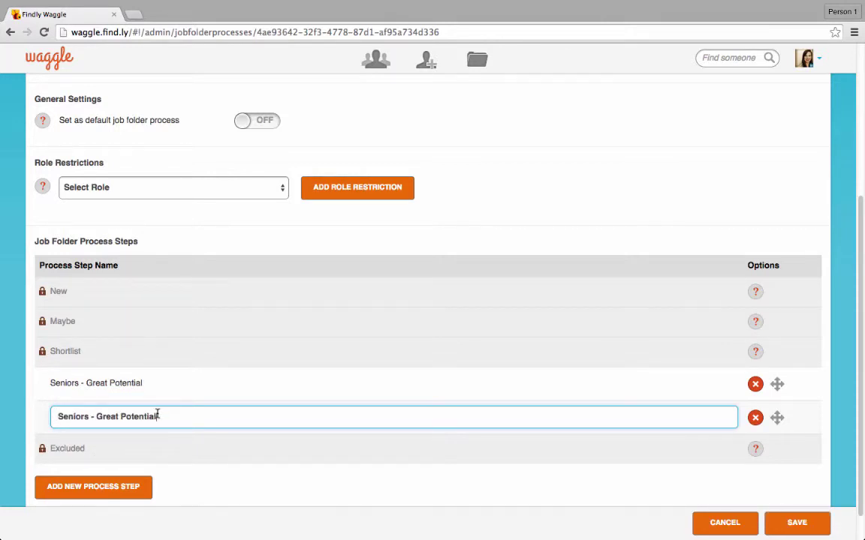
{"action": "left_click_drag", "start_coordinate": [156, 416], "coordinate": [98, 417]}
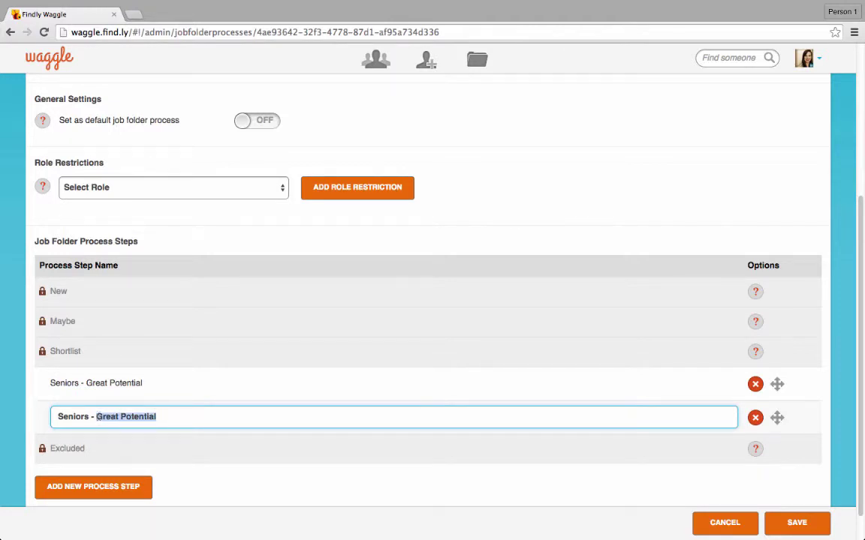
{"action": "type", "text": "Not Good Fit"}
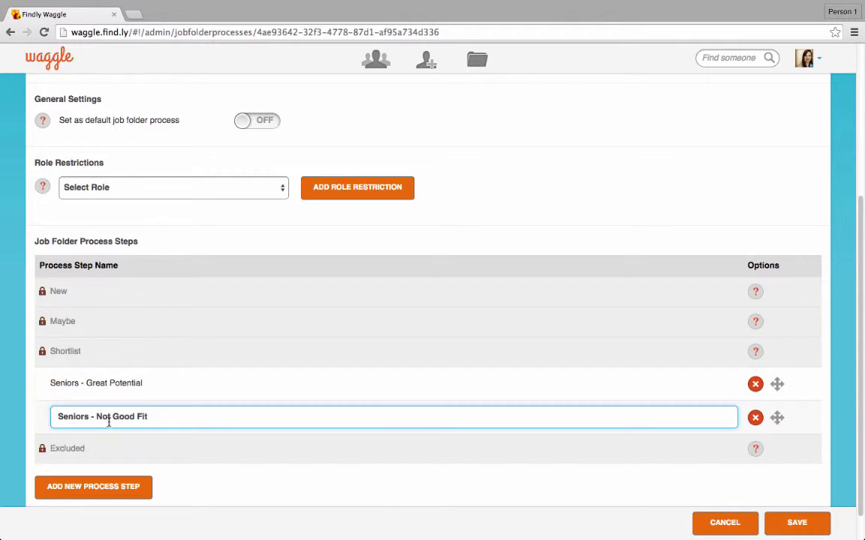
{"action": "left_click", "coordinate": [126, 445]}
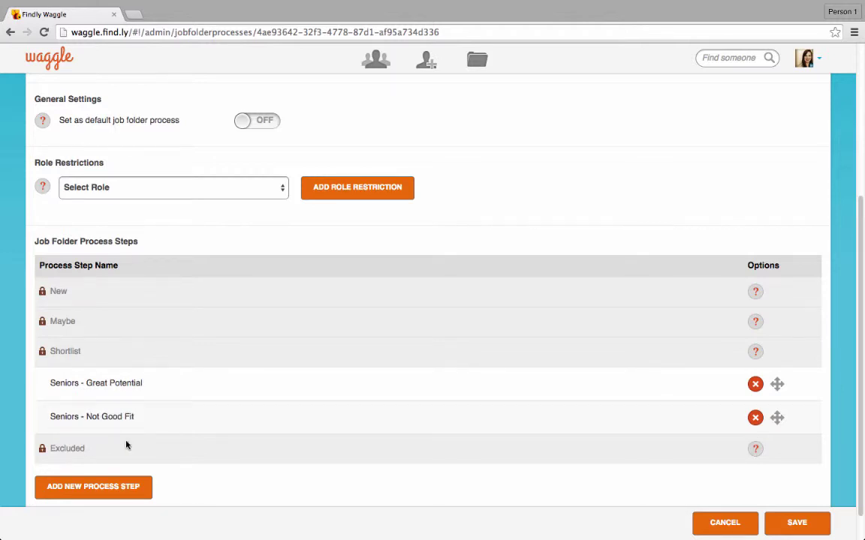
Add a new process step named "Juniors" below "Seniors - Not Good Fit"
{"action": "left_click", "coordinate": [102, 485]}
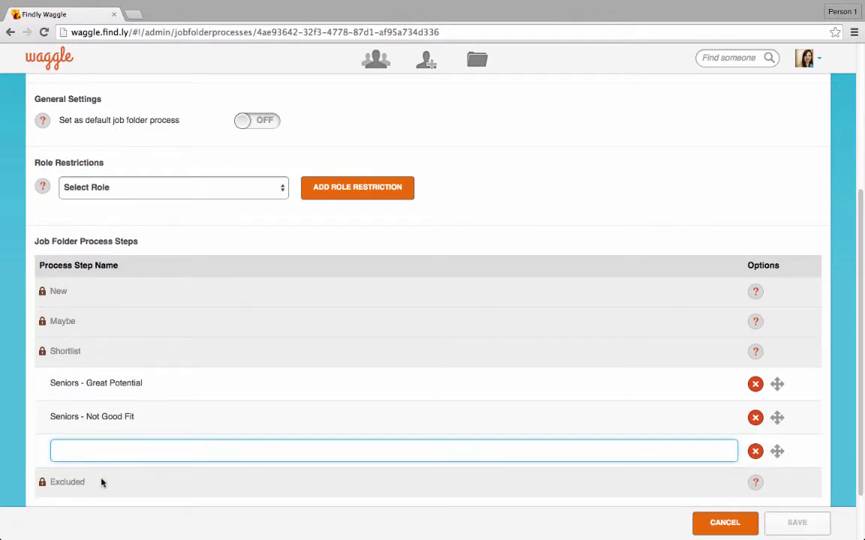
{"action": "type", "text": "Juniors"}
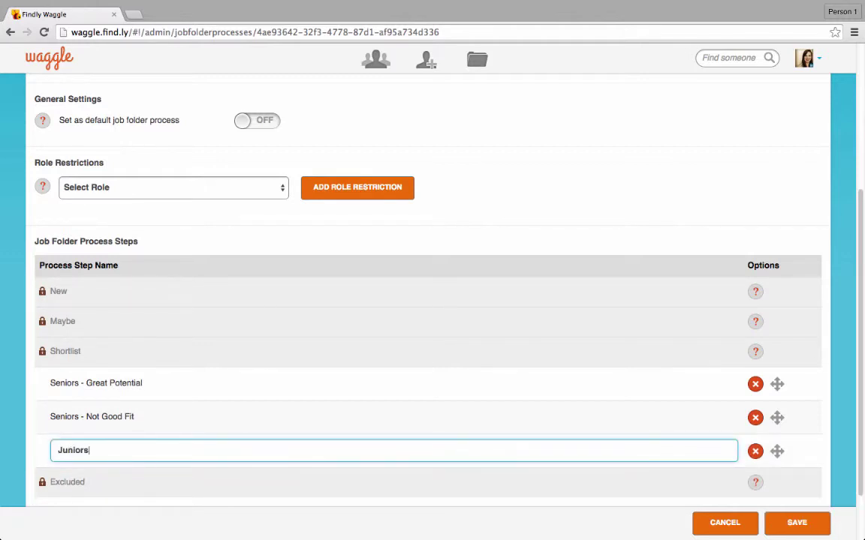
{"action": "key", "text": "Return"}
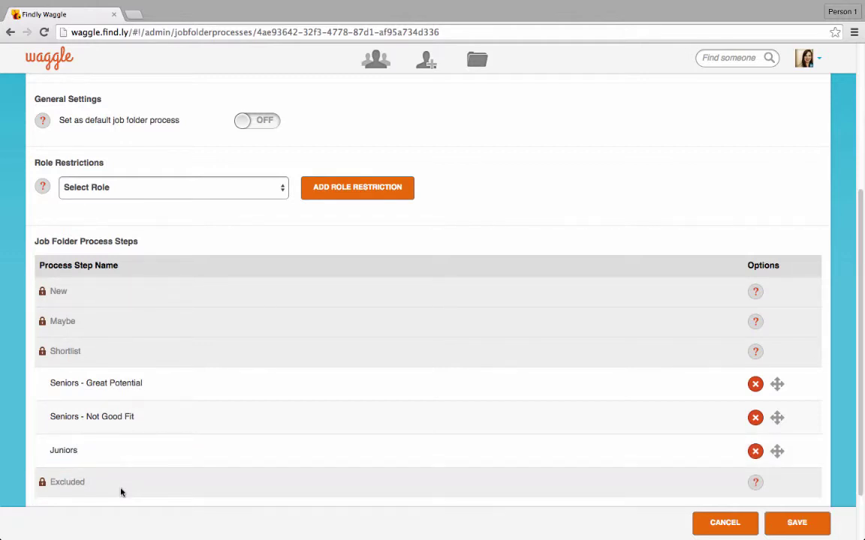
Add a new process step named "Seniors - Need Further Info" below "Juniors"
{"action": "scroll", "coordinate": [121, 492], "scroll_direction": "down", "scroll_amount": 2}
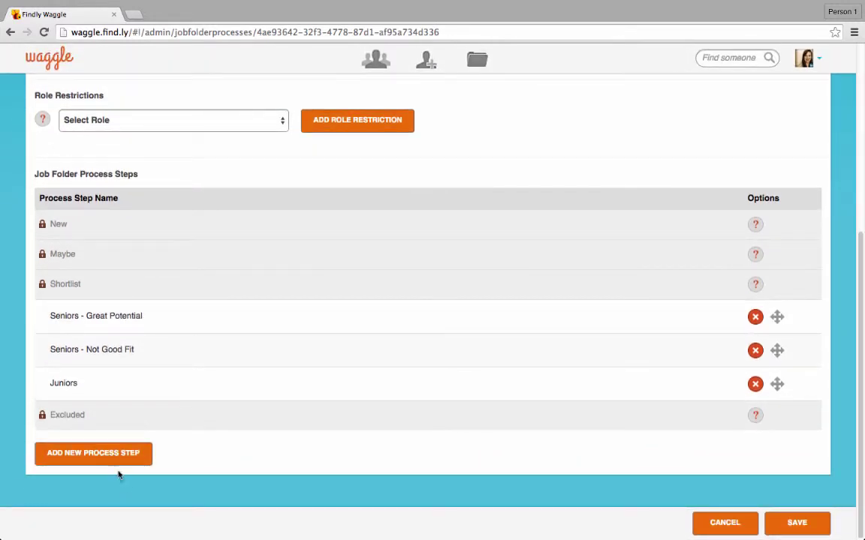
{"action": "left_click", "coordinate": [116, 463]}
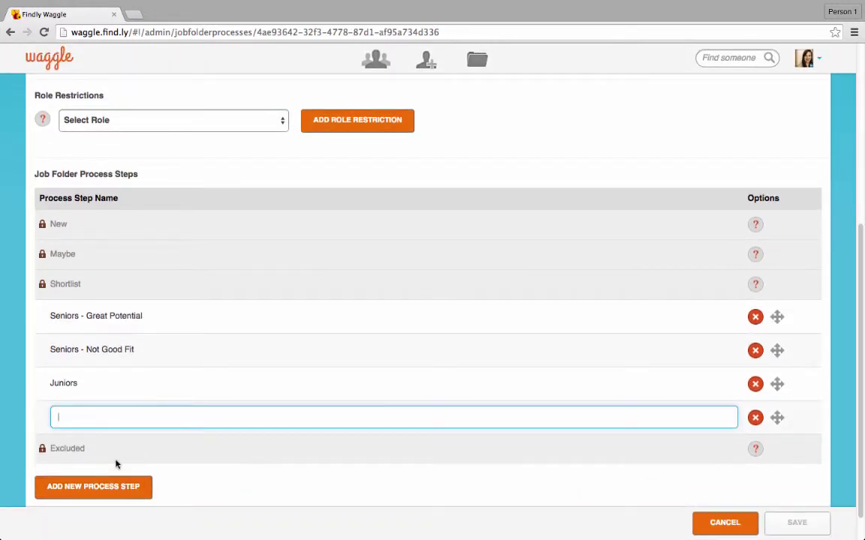
{"action": "type", "text": "Seniors - Great Potential"}
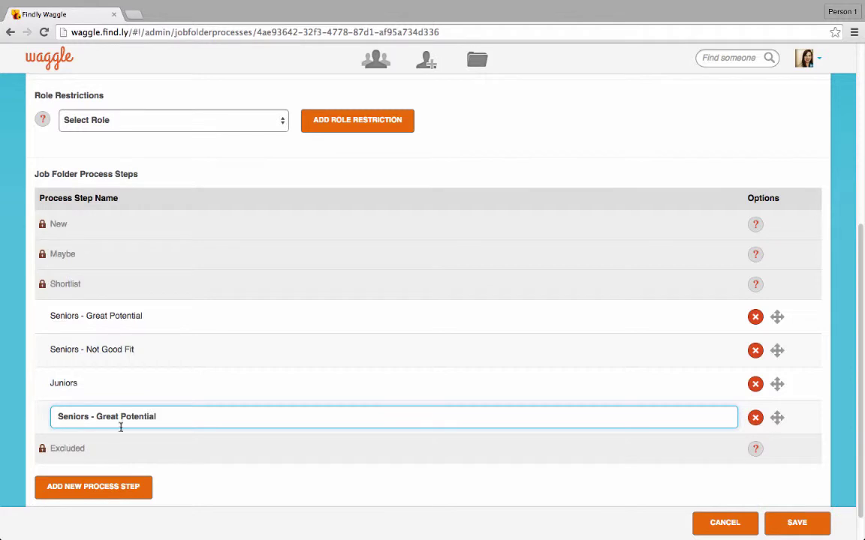
{"action": "left_click_drag", "start_coordinate": [158, 417], "coordinate": [98, 413]}
{"action": "type", "text": "Need Further Info"}
{"action": "left_click", "coordinate": [126, 445]}
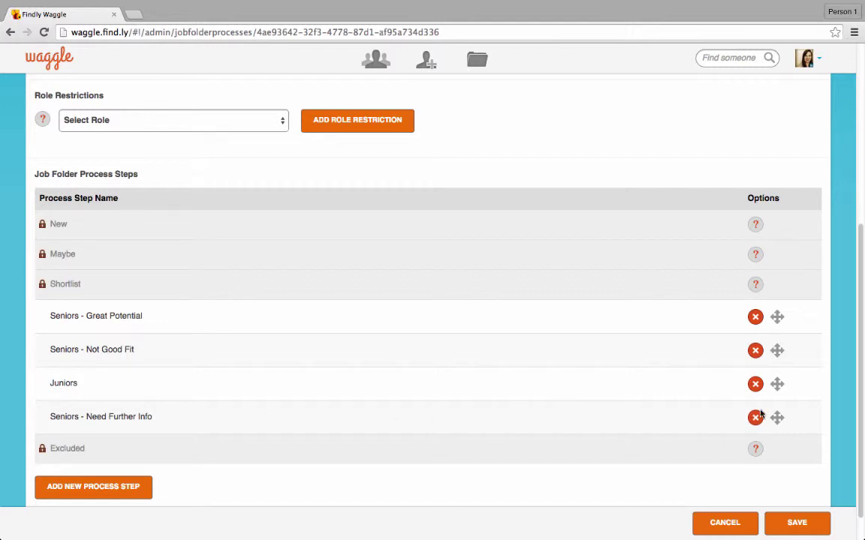
Move "Seniors - Need Further Info" directly below "Seniors - Great Potential" and save the job folder process
{"action": "left_click_drag", "start_coordinate": [777, 417], "coordinate": [774, 348]}
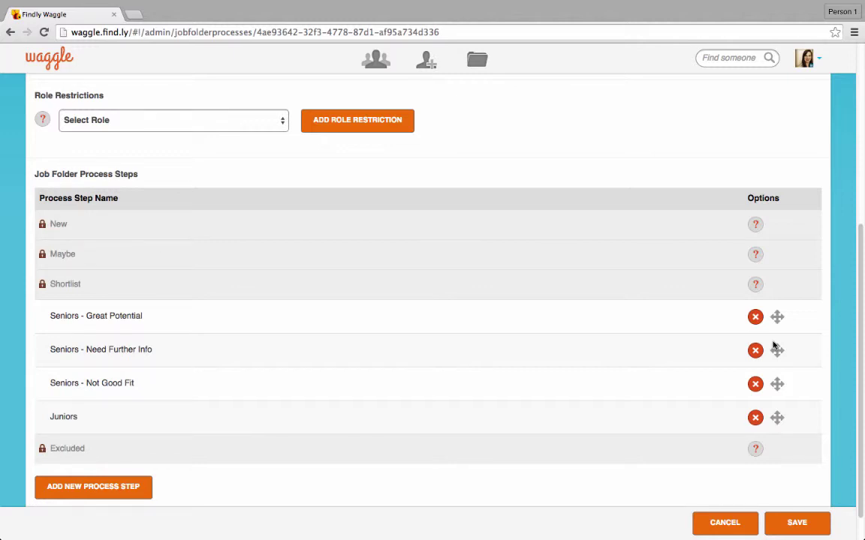
{"action": "left_click", "coordinate": [798, 522]}
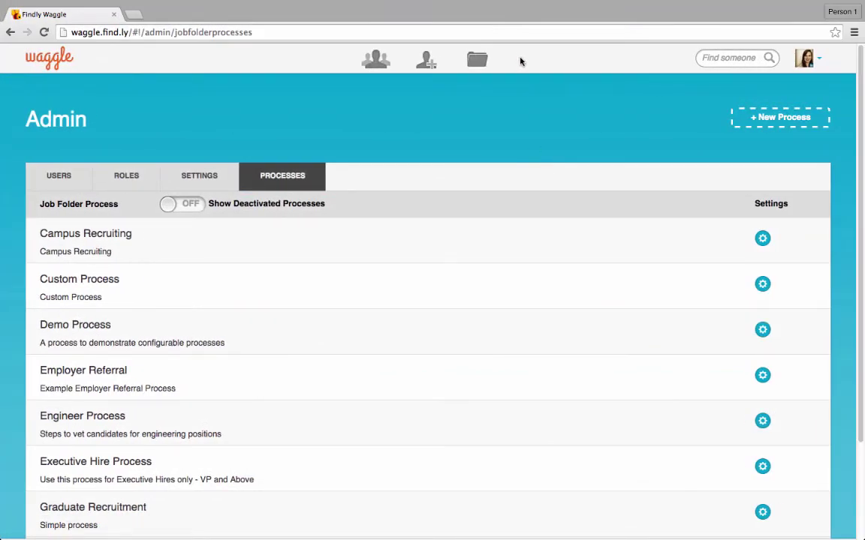
Open the Stanford Campus Event 2015 job folder and assign the Campus Recruiting process to it
{"action": "left_click", "coordinate": [479, 65]}
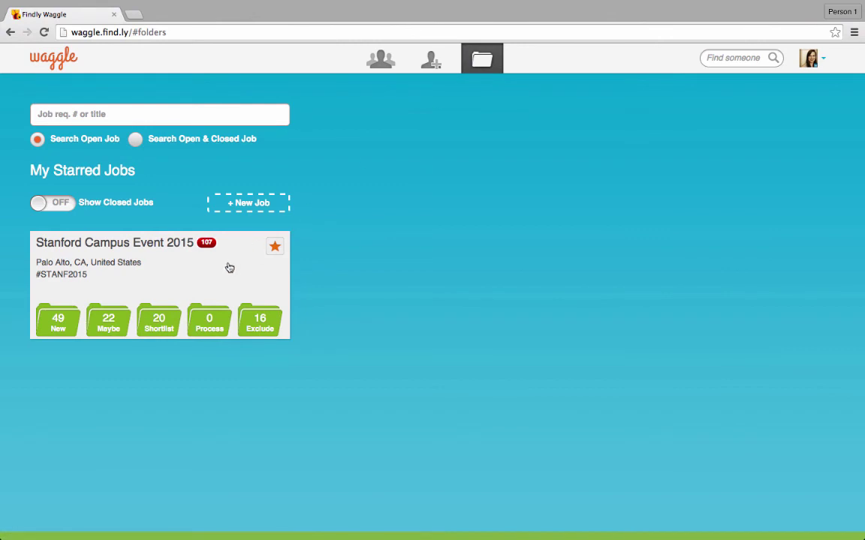
{"action": "left_click", "coordinate": [228, 270]}
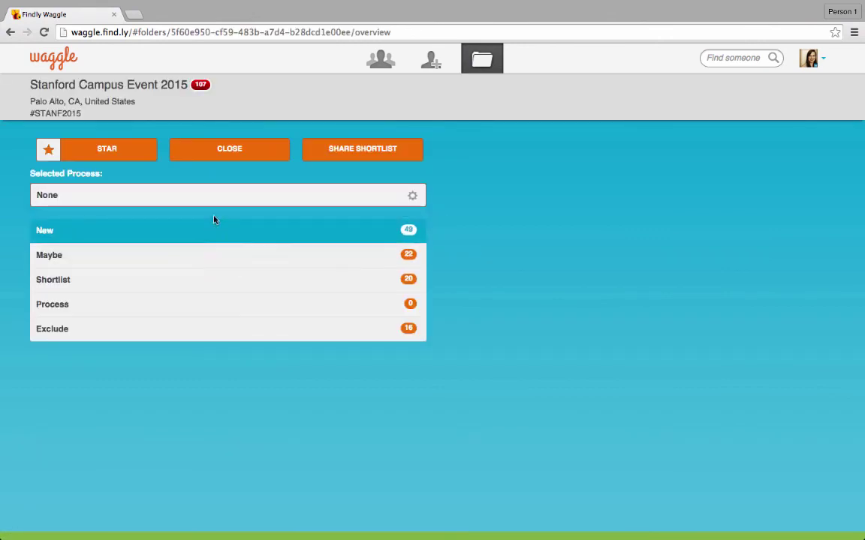
{"action": "left_click", "coordinate": [208, 195]}
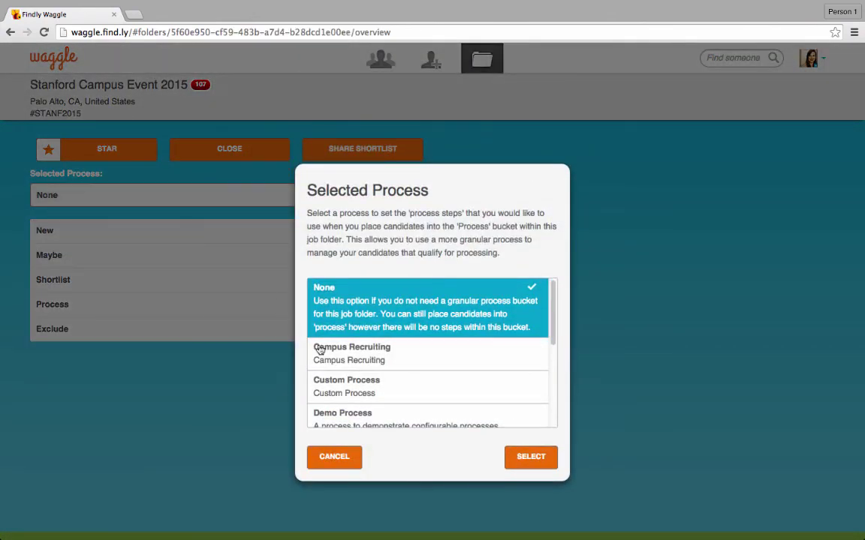
{"action": "left_click", "coordinate": [347, 353]}
{"action": "left_click", "coordinate": [525, 458]}
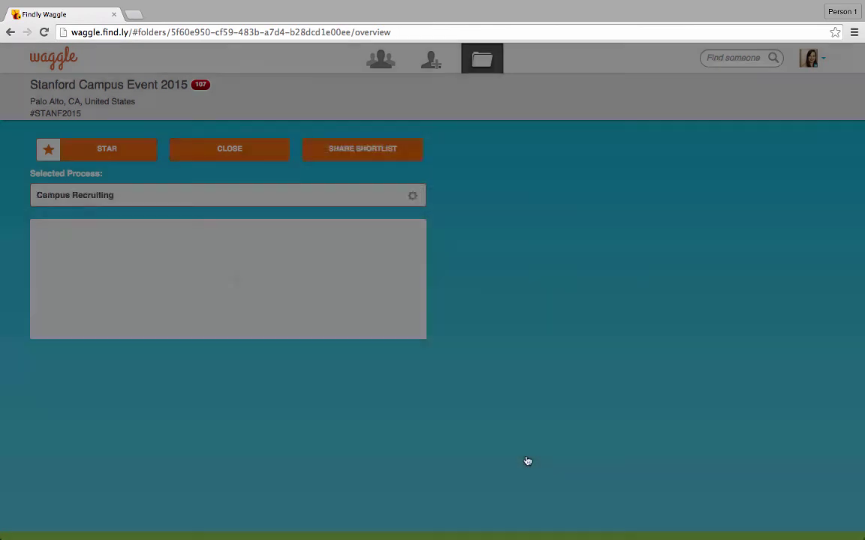